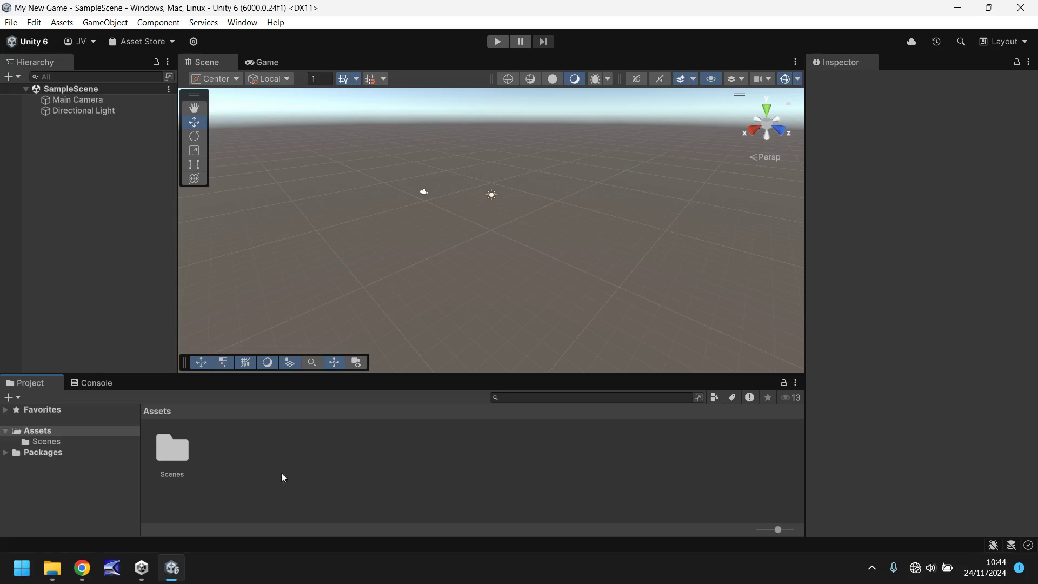
Step: Switch to Chrome's unity.com/download page with the UnityHubSetup.exe download link
left_click(82, 568)
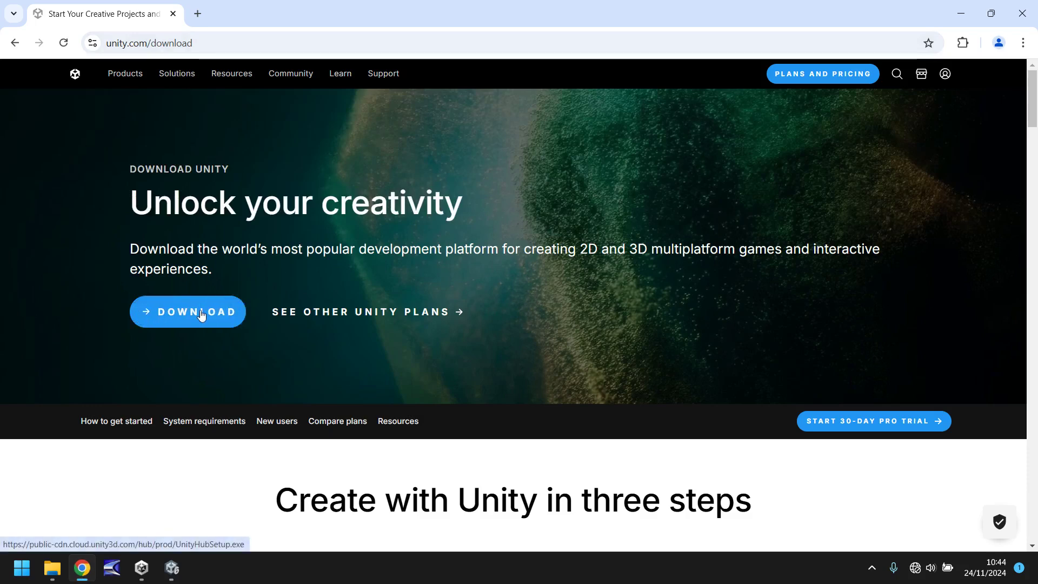
Step: Bring up Unity Hub, cancel the 'Are you online?' warning, and list installed editors 6000.0.24f1 and 2022.3.19f1
left_click(142, 568)
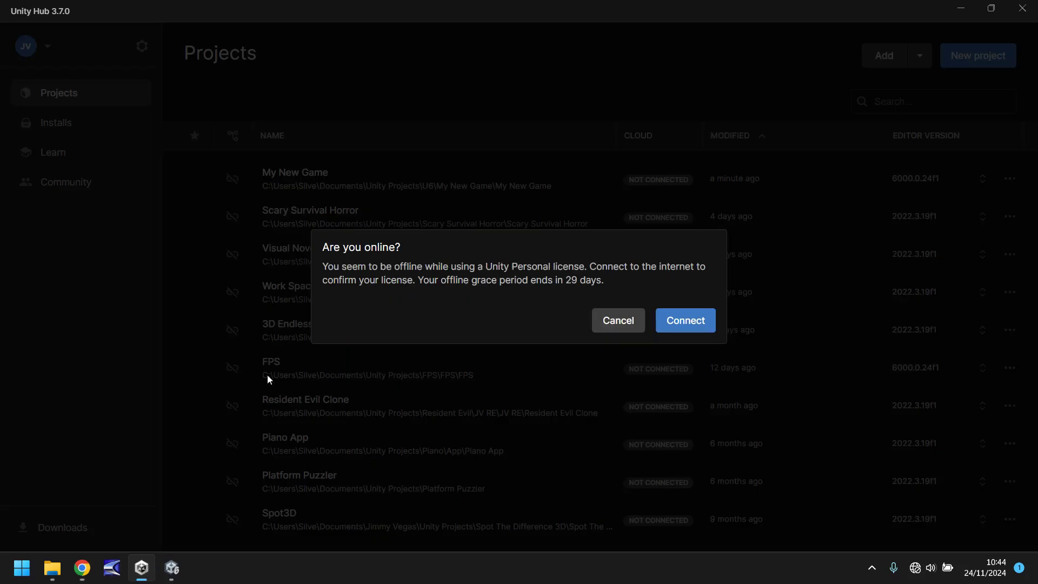
left_click(616, 324)
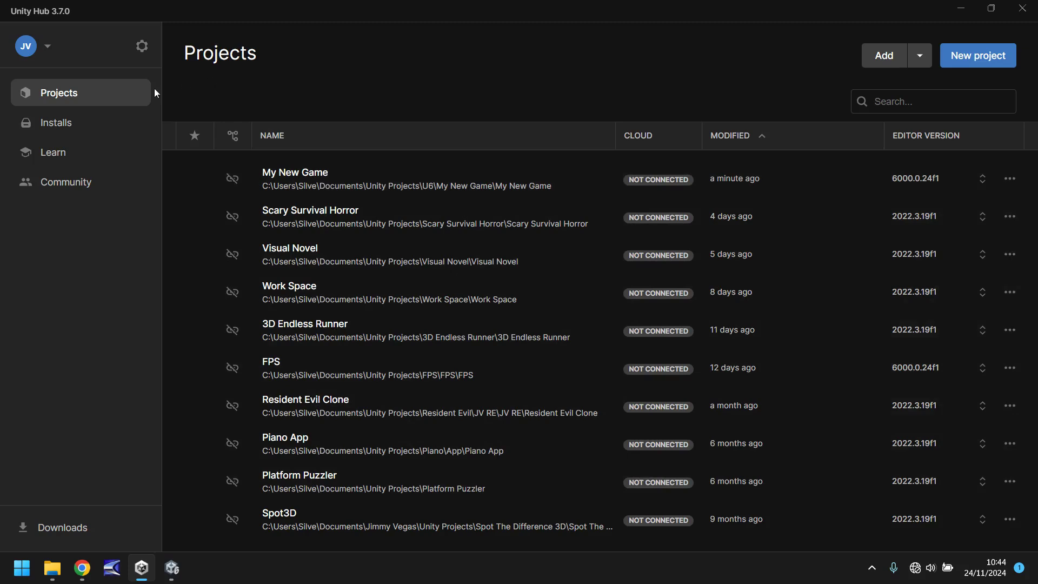
left_click(58, 128)
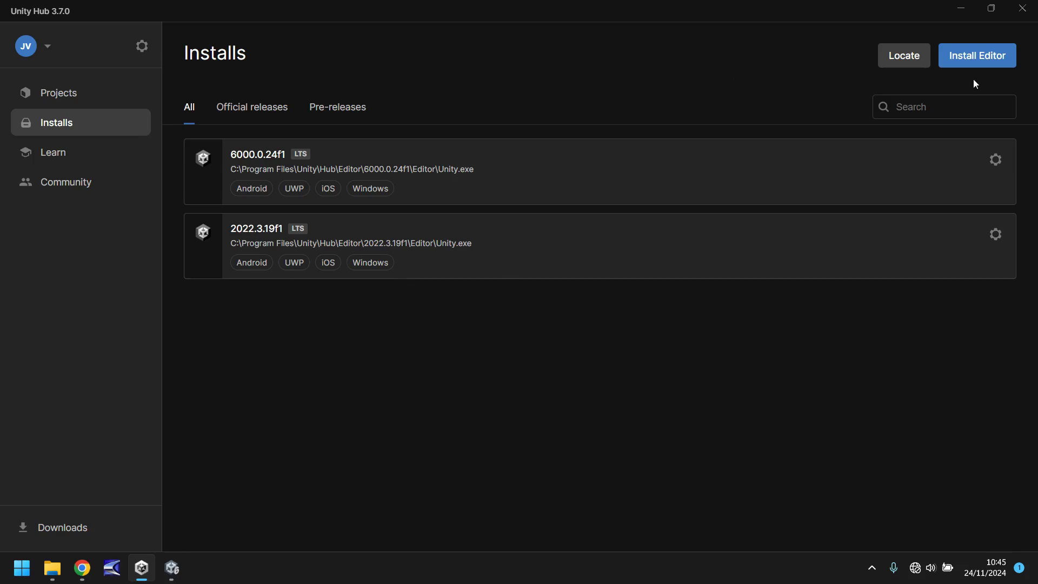
Step: Review the installable editor releases, close that list, and return to the Projects page
left_click(972, 54)
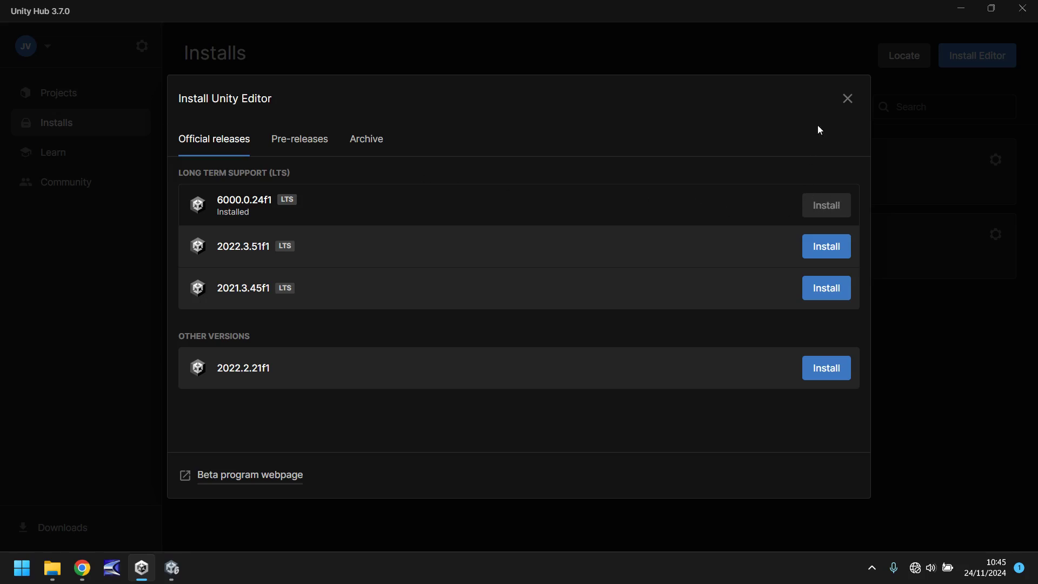
left_click(847, 100)
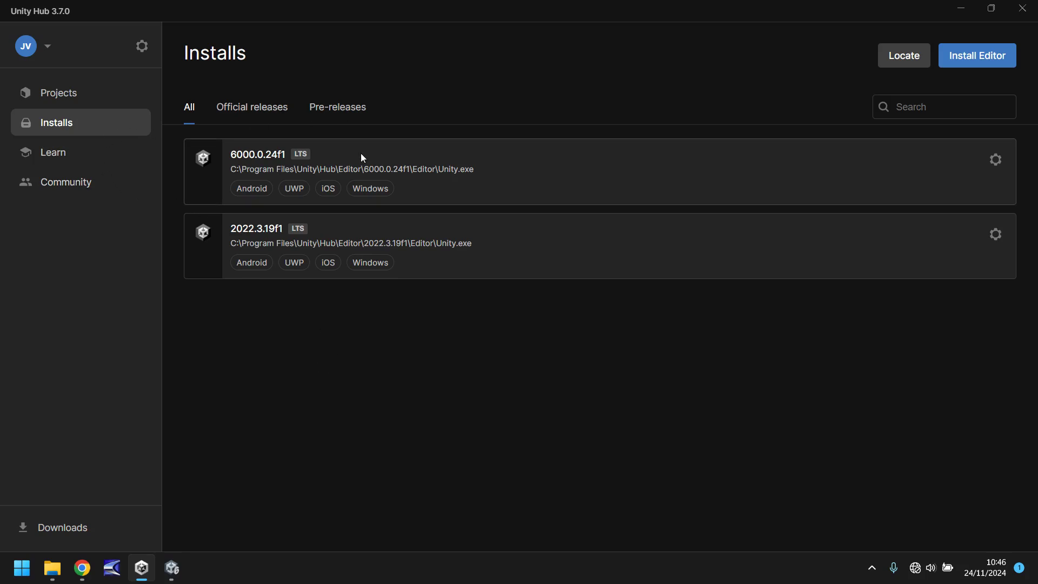
left_click(63, 96)
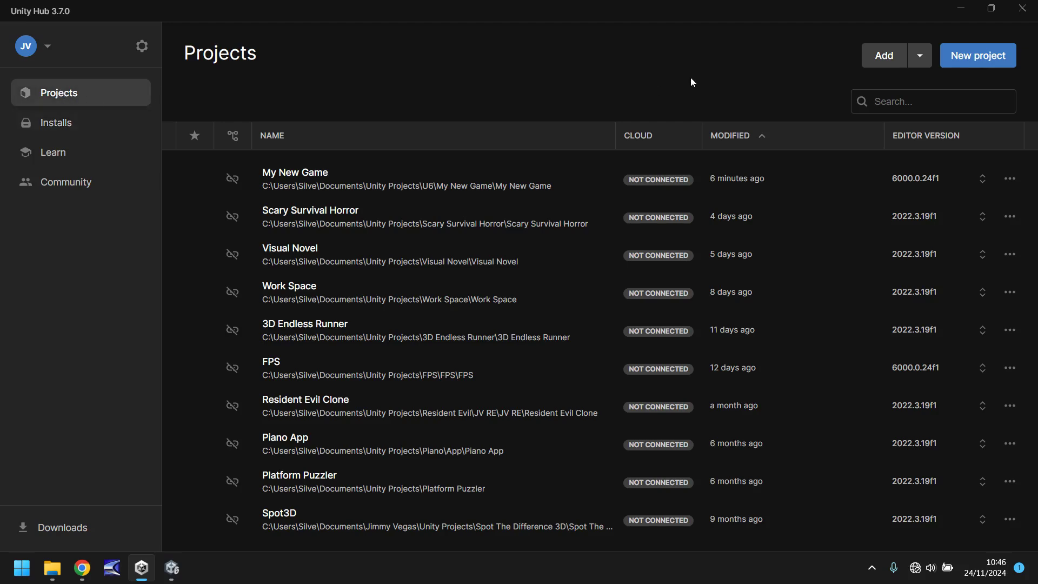
Step: Start a new Universal 3D project on editor 6000.0.24f1 with Connect to Unity Cloud unchecked
left_click(994, 56)
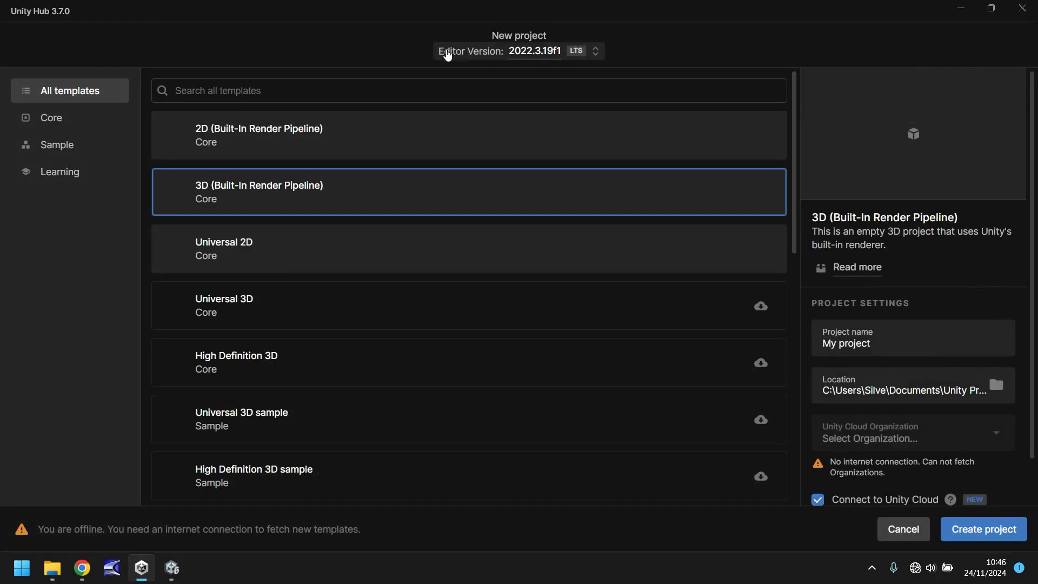
left_click(595, 53)
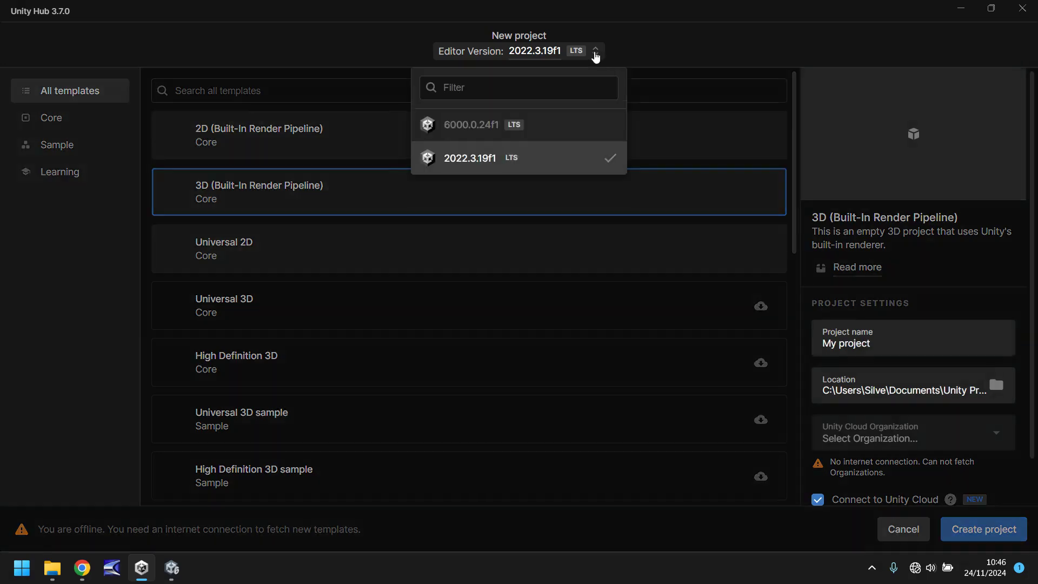
left_click(466, 128)
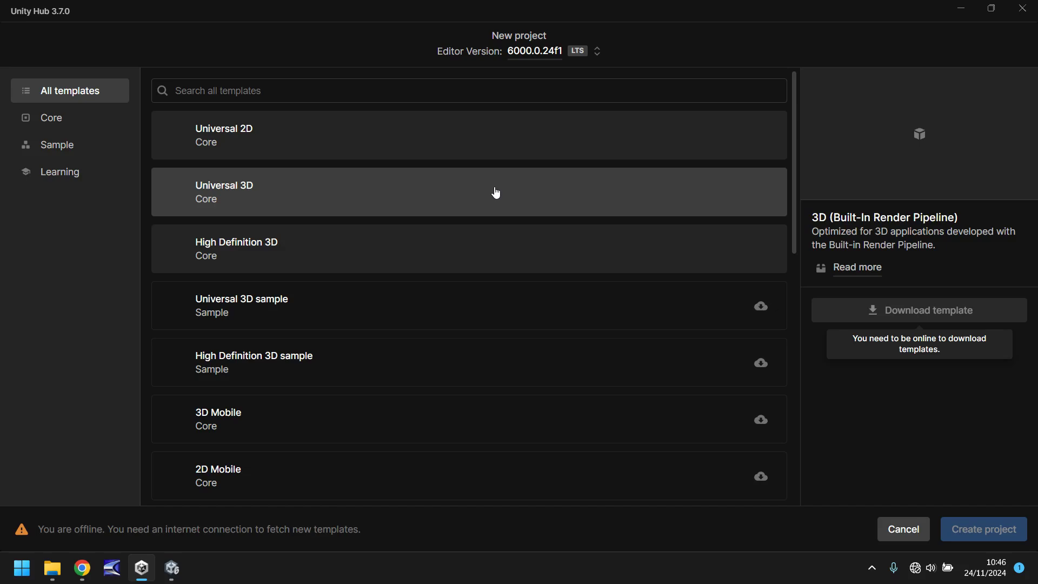
left_click(271, 194)
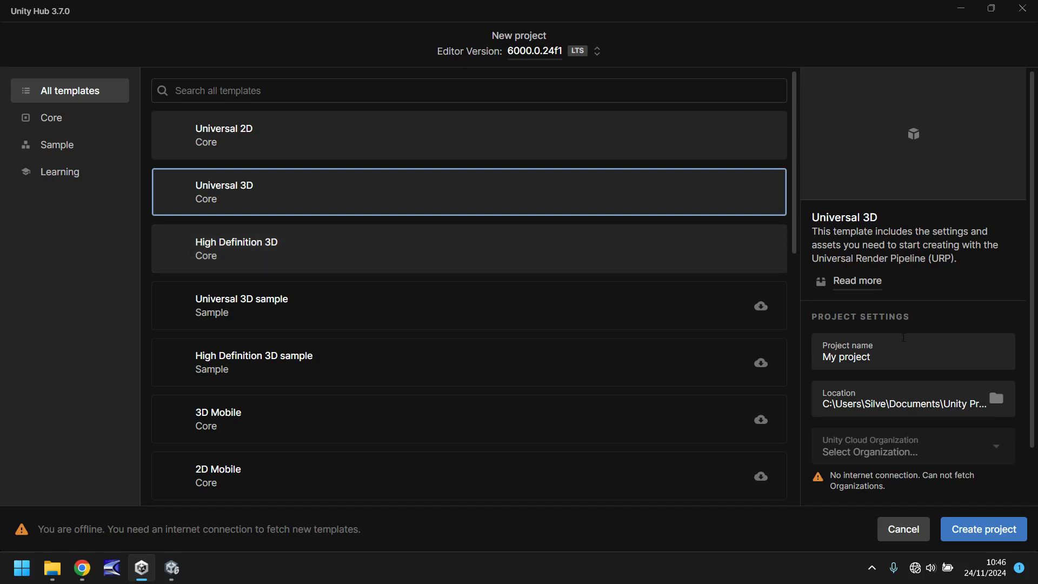
left_click(892, 356)
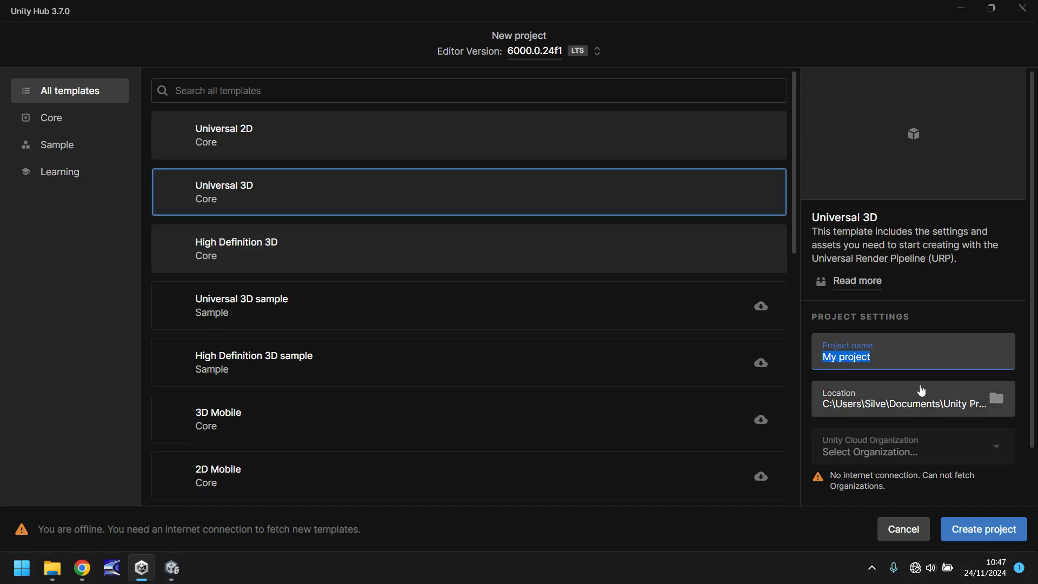
scroll(1035, 265, "down", 1)
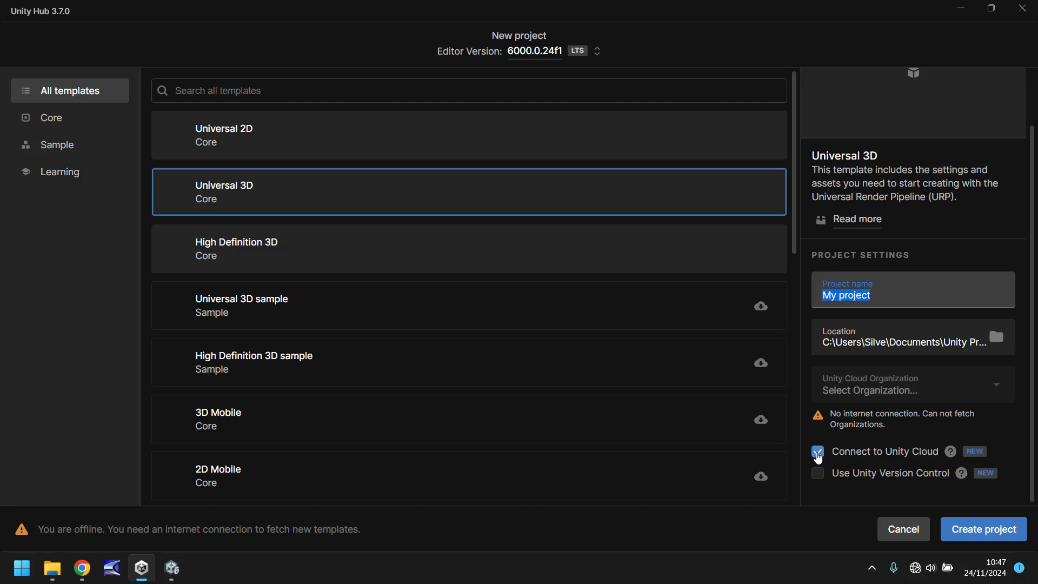
left_click(817, 452)
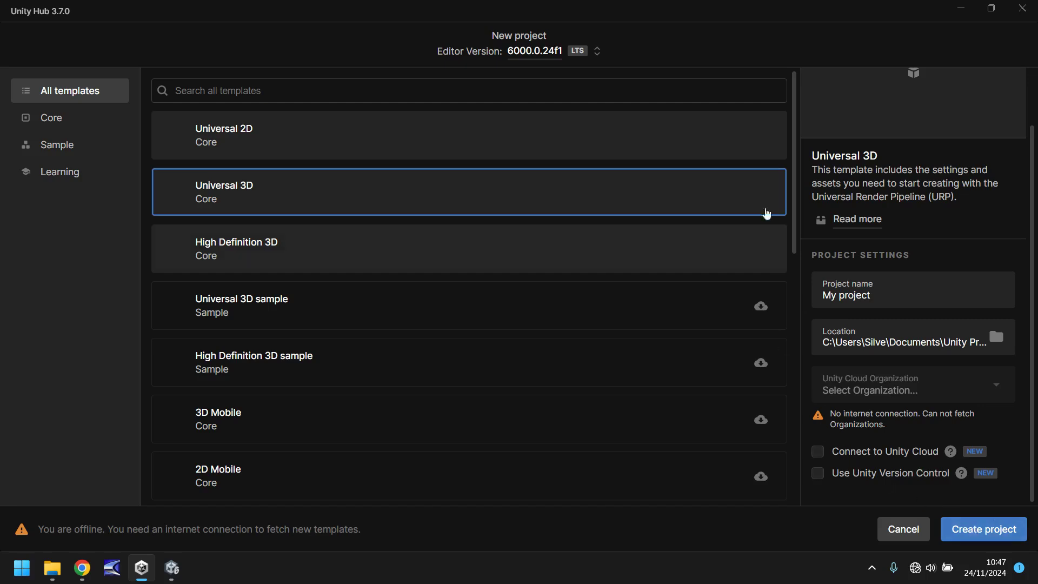
Step: Switch back to the My New Game project window in the Unity 6 Editor
left_click(173, 568)
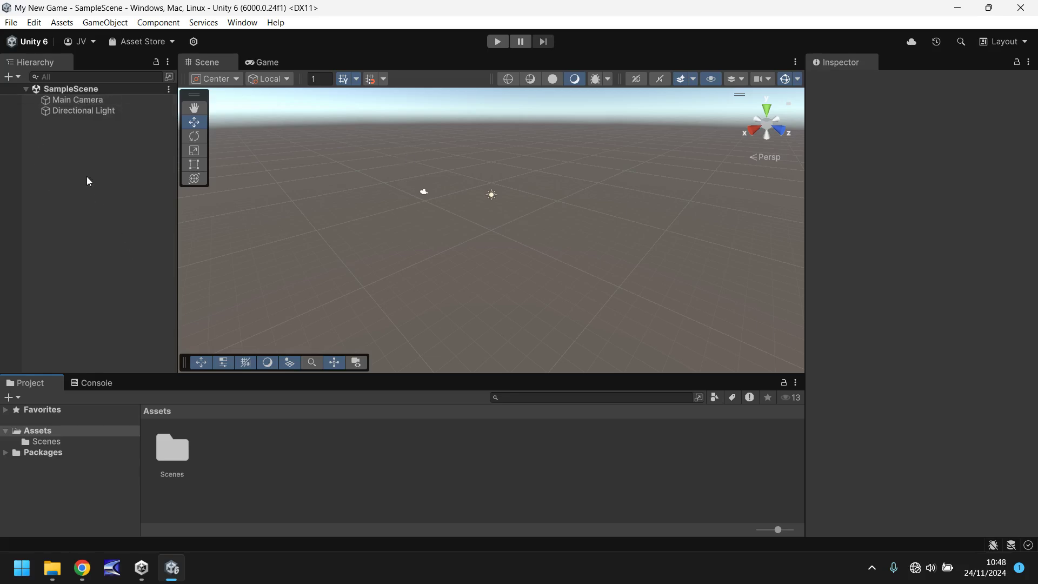
Step: Inspect Main Camera and Directional Light in the Inspector, then show the Game view's sky and horizon
left_click(76, 99)
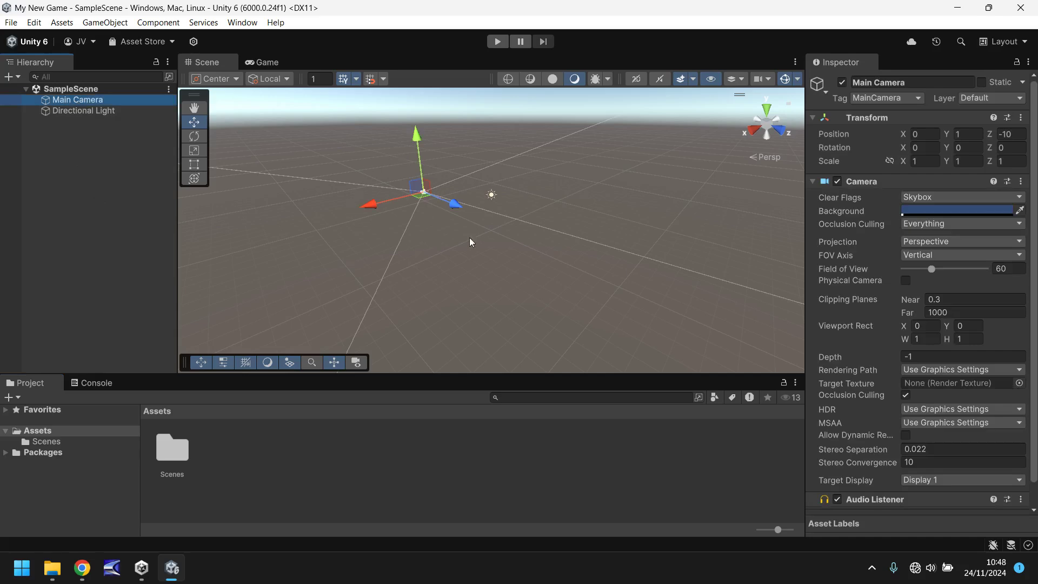
left_click(69, 110)
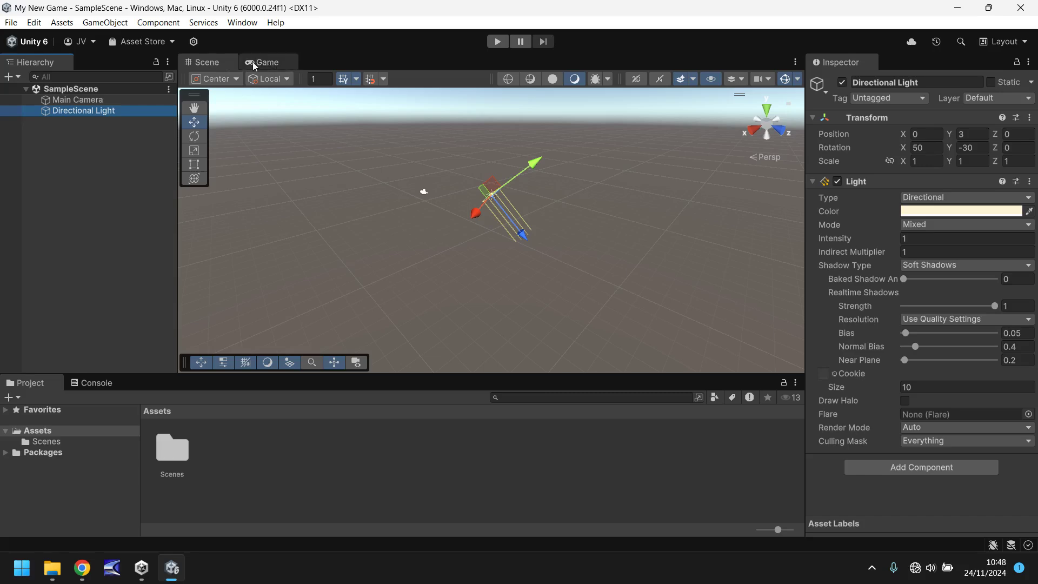
left_click(269, 64)
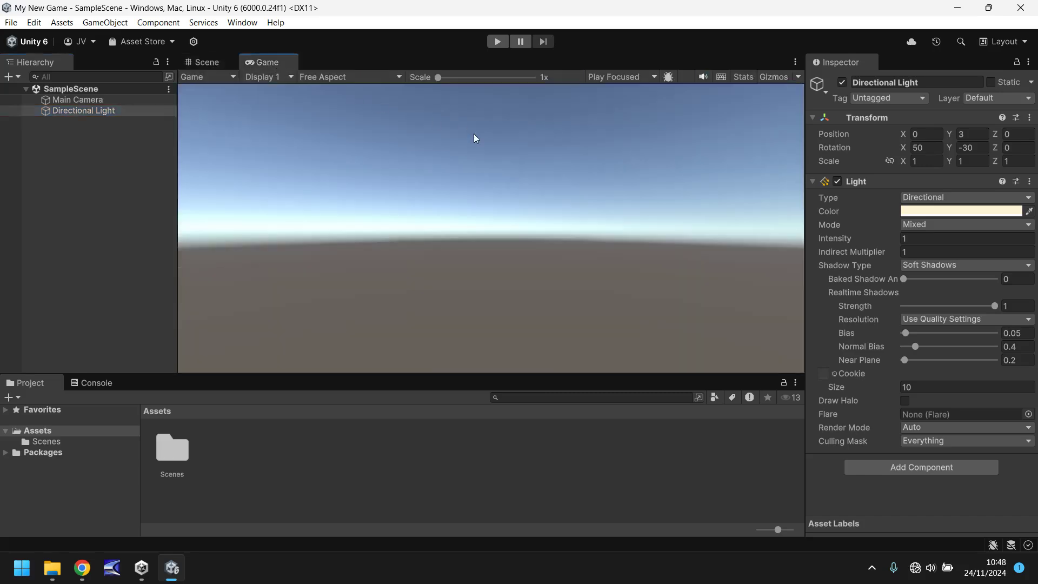
Step: Float the Game view as a separate window, dock it back beside the Scene tab, and return to Scene
left_click(200, 61)
left_click(265, 64)
left_click_drag(265, 63, 498, 240)
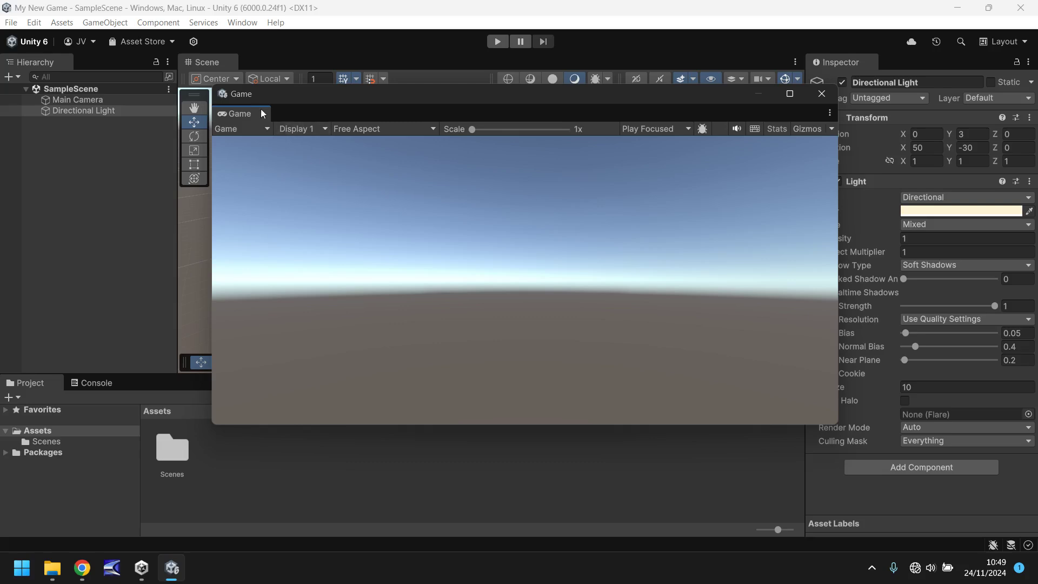
left_click_drag(242, 113, 331, 135)
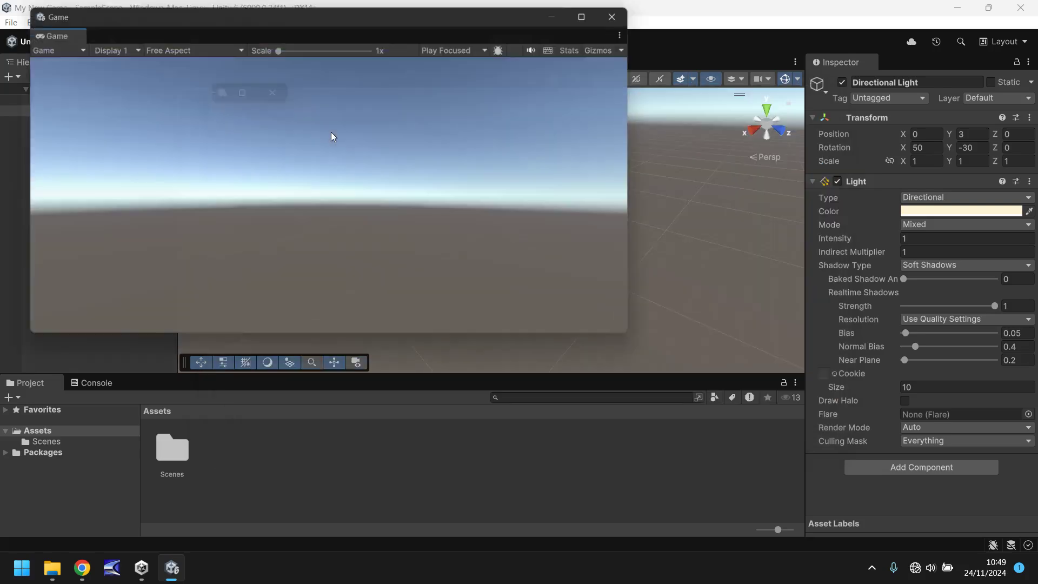
left_click_drag(65, 10, 84, 66)
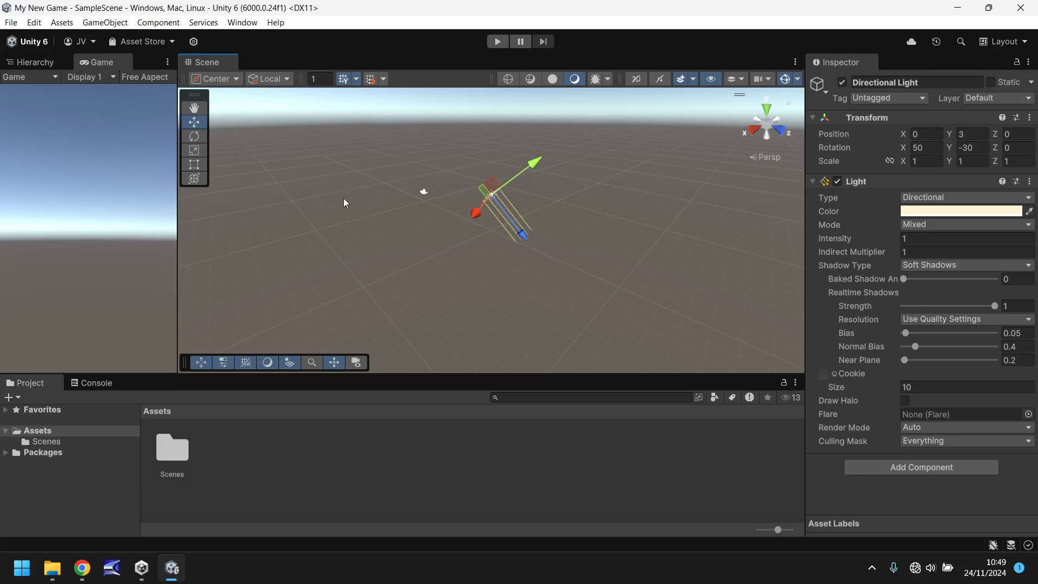
left_click_drag(105, 59, 482, 235)
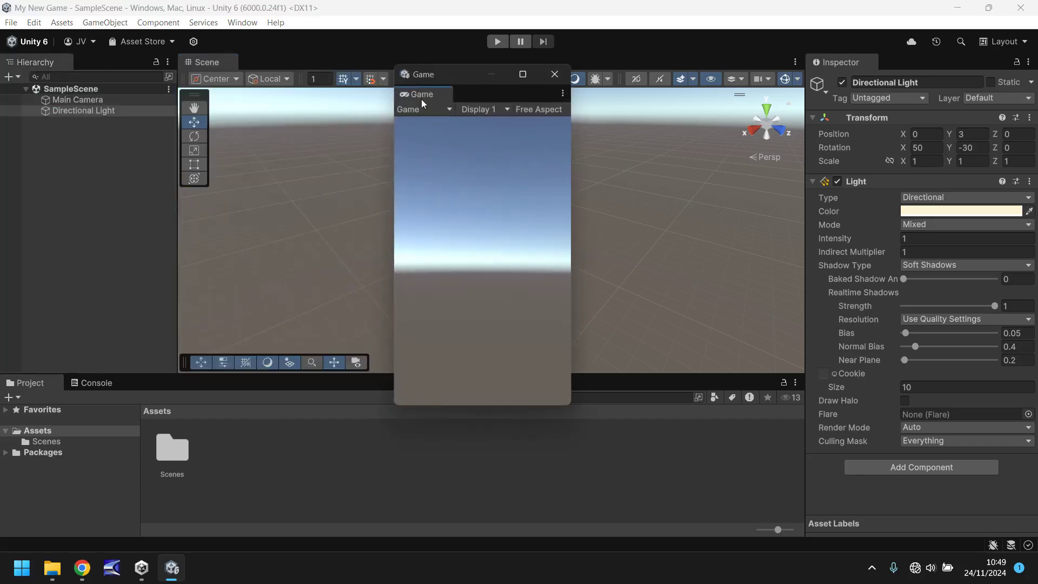
left_click_drag(421, 99, 251, 59)
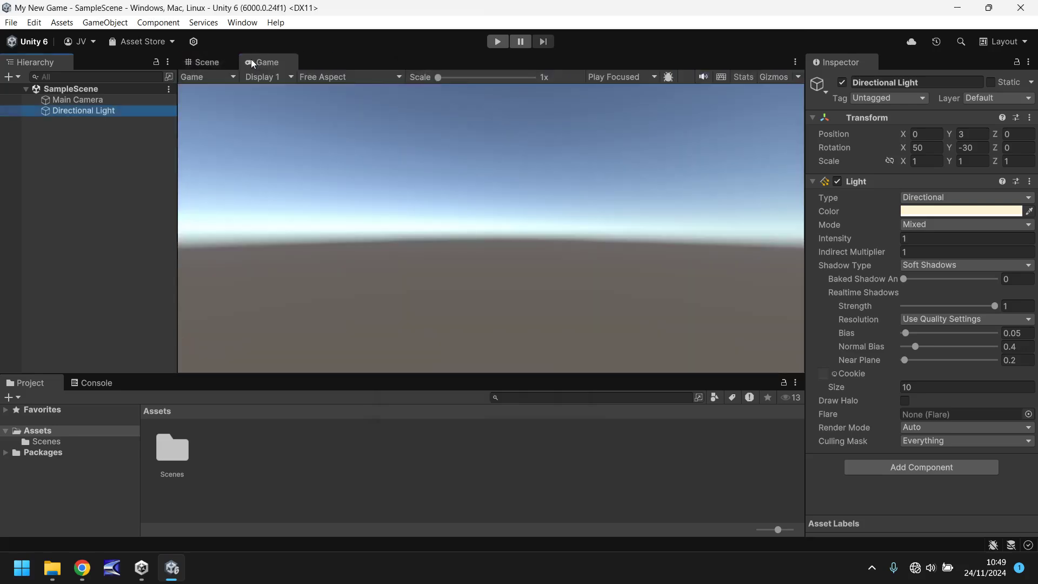
left_click(204, 63)
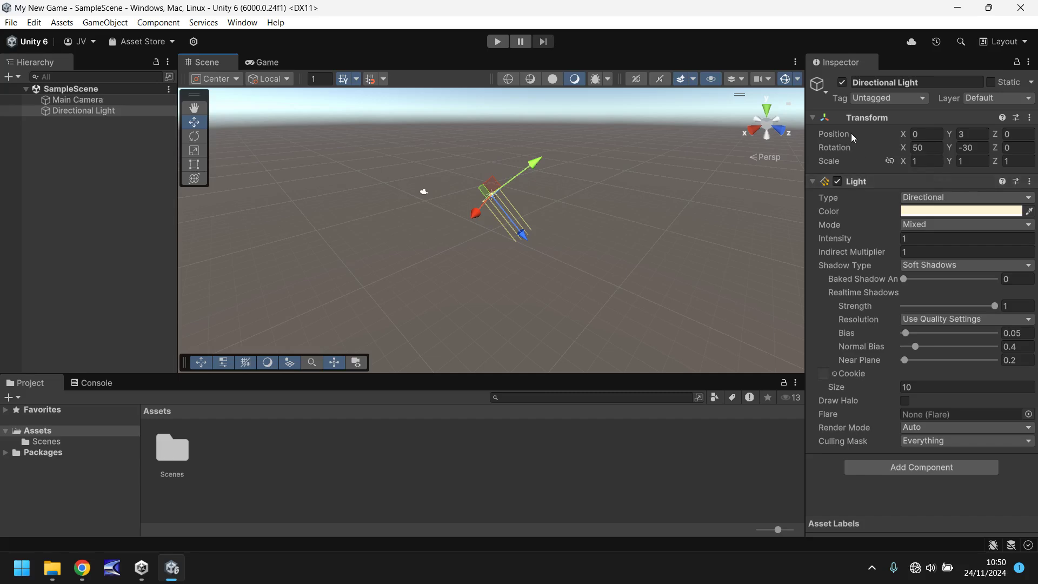
left_click(811, 118)
left_click(813, 133)
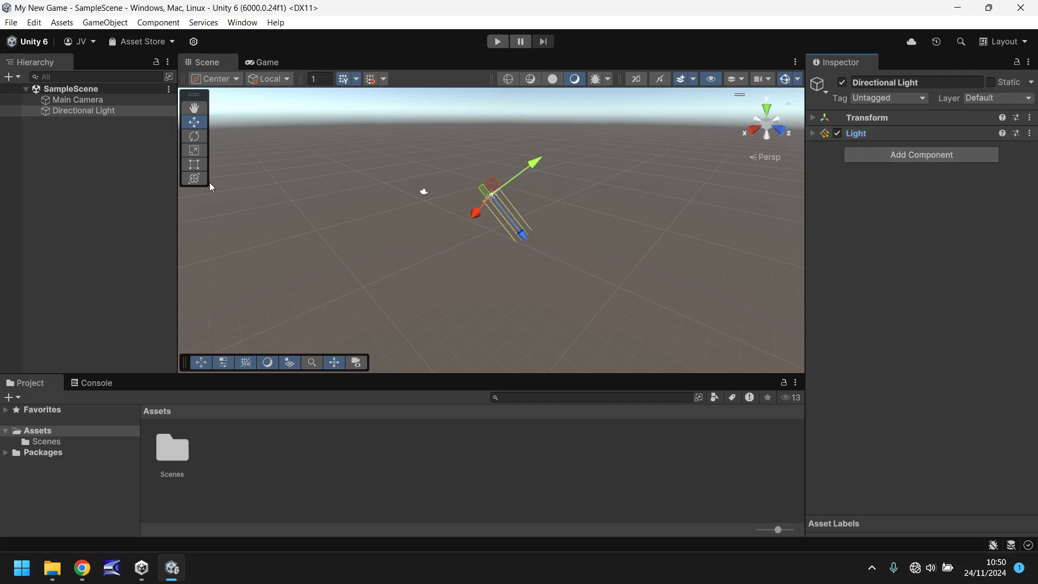
left_click(63, 114)
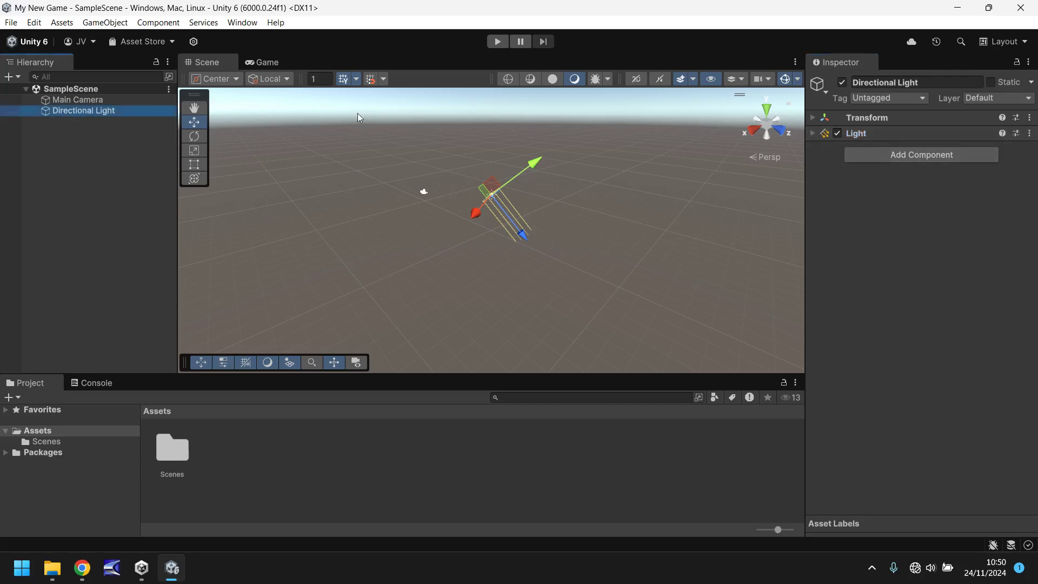
left_click(815, 117)
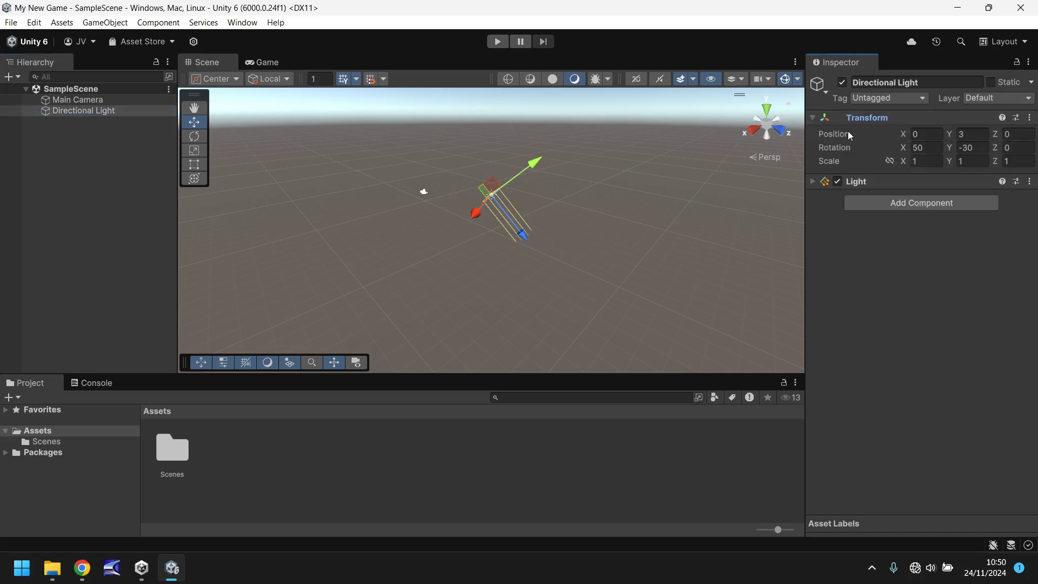
left_click(812, 181)
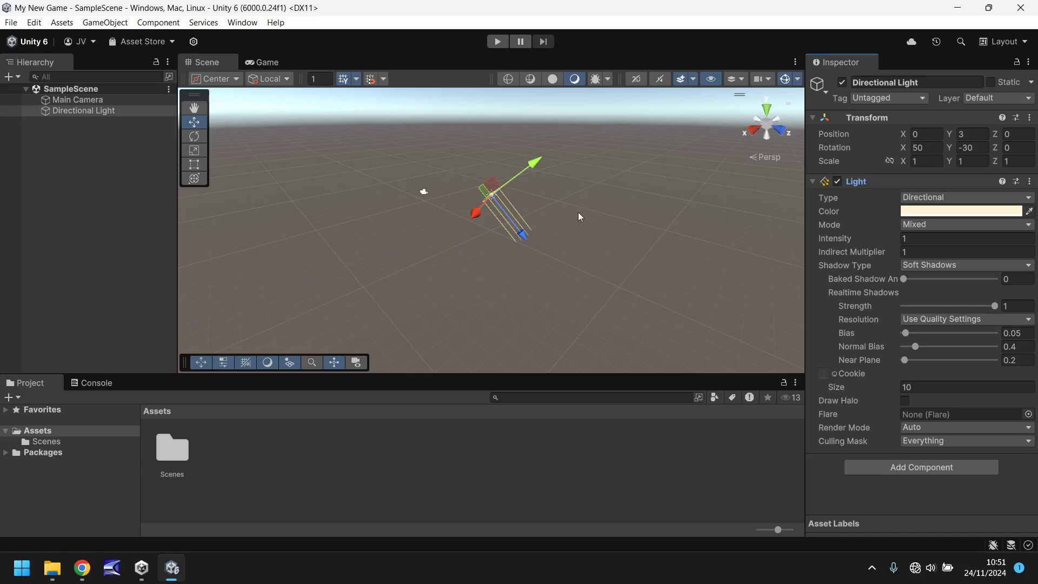
mouse_move(828, 160)
mouse_move(846, 333)
mouse_move(864, 387)
left_click(92, 387)
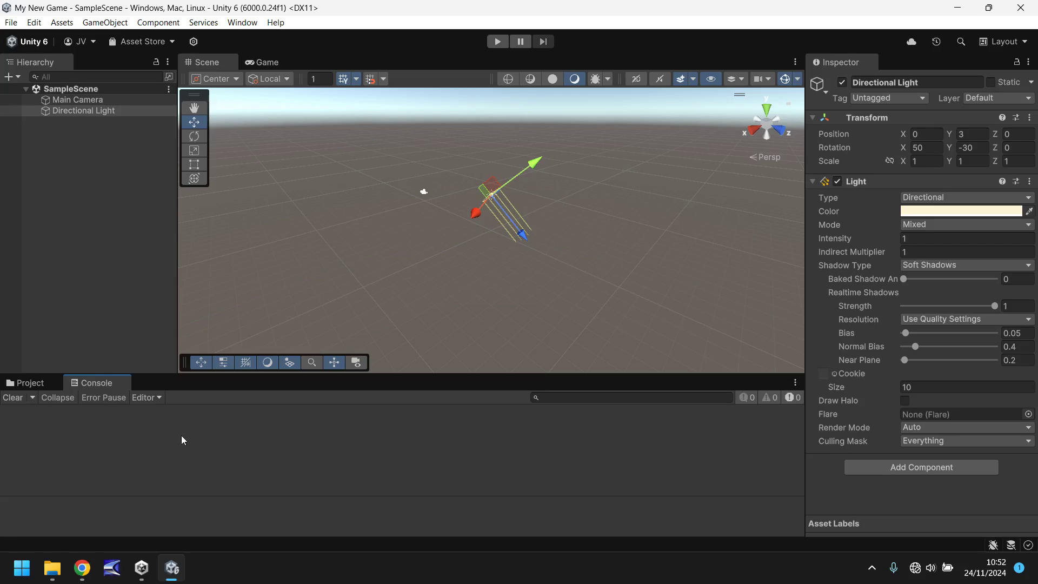
left_click(25, 383)
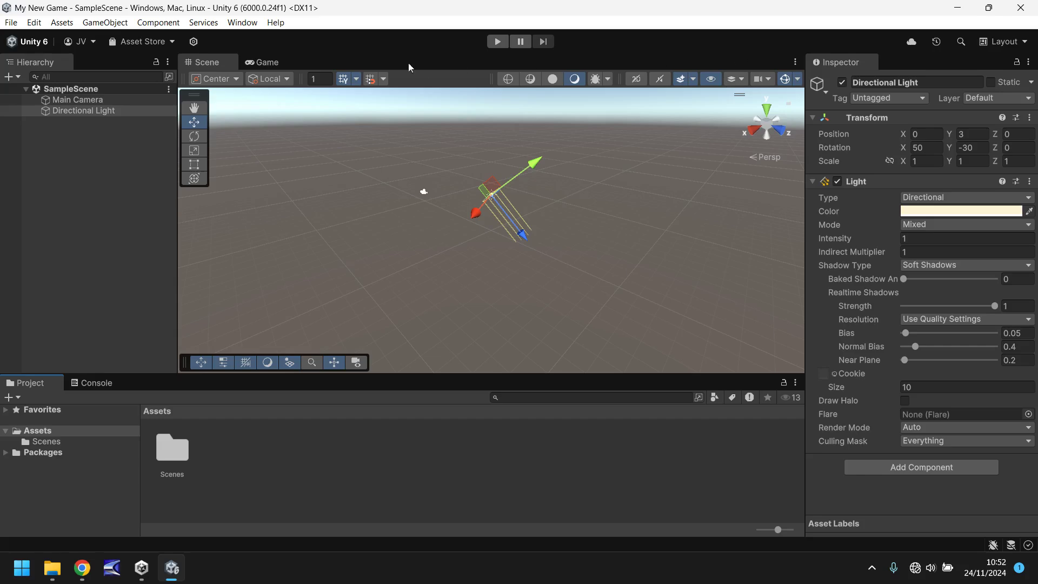
Step: Add an Animation tab via Add Tab and dock it in the bottom panel next to Console
left_click(795, 62)
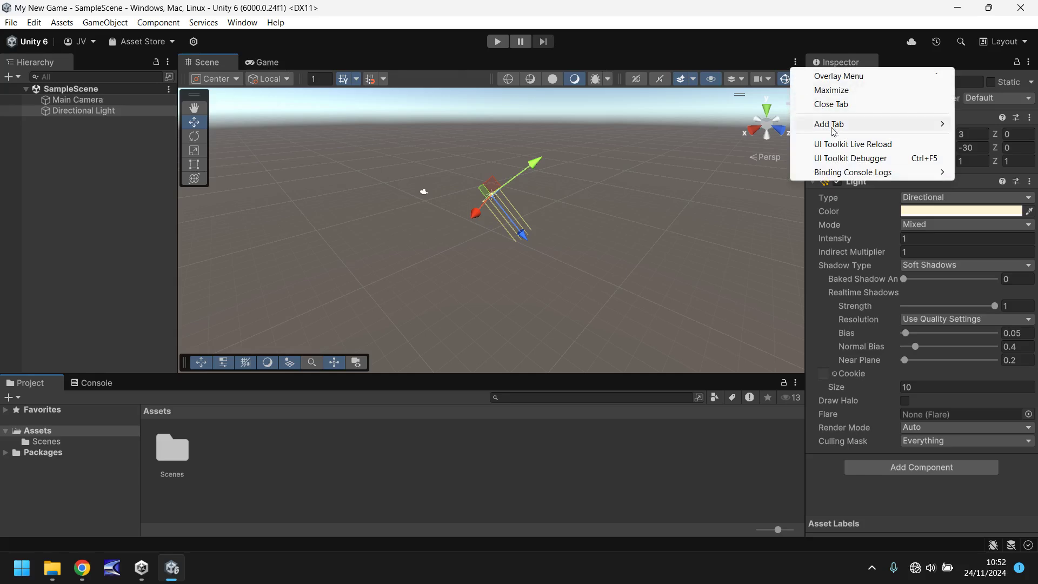
mouse_move(822, 128)
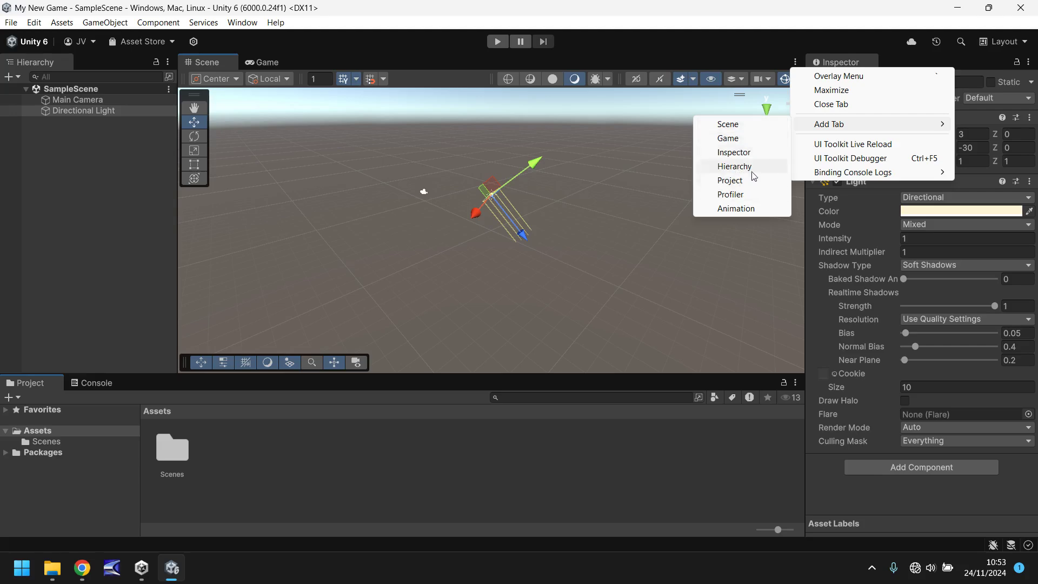
left_click(749, 211)
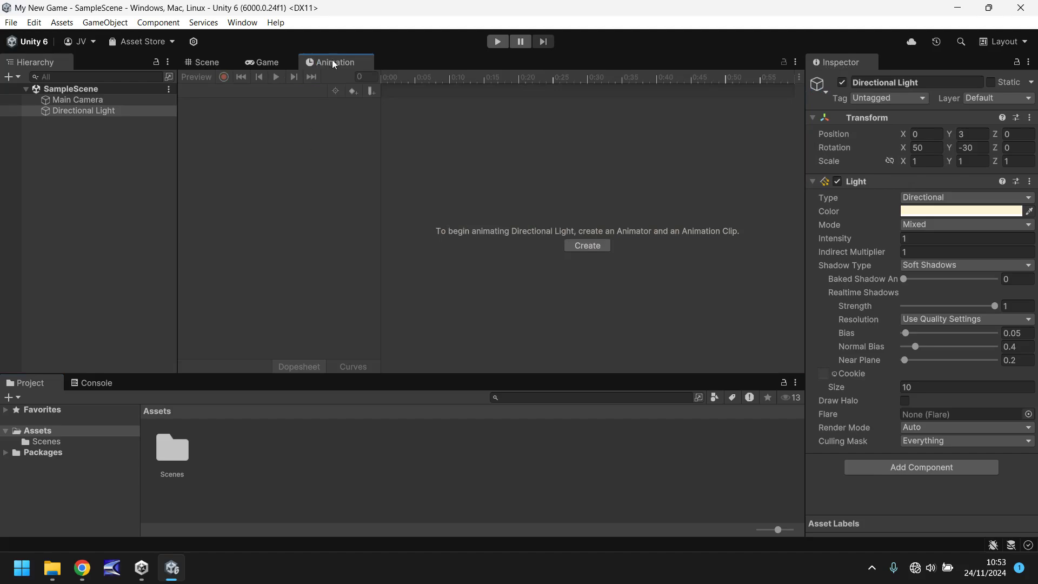
left_click_drag(332, 59, 150, 381)
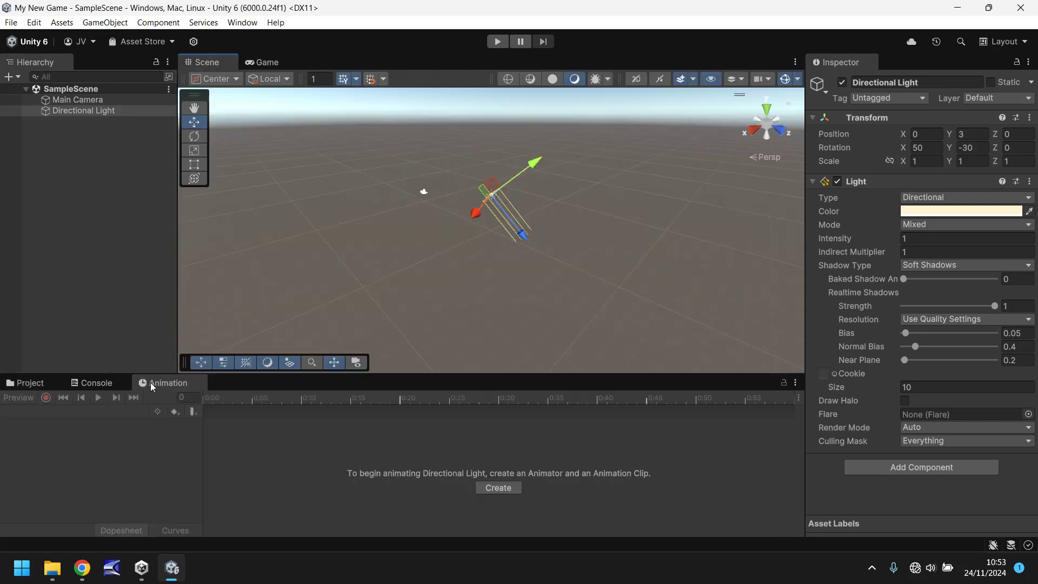
Step: Cycle through the Console, Project and Animation tabs, ending on the Project assets
left_click(94, 382)
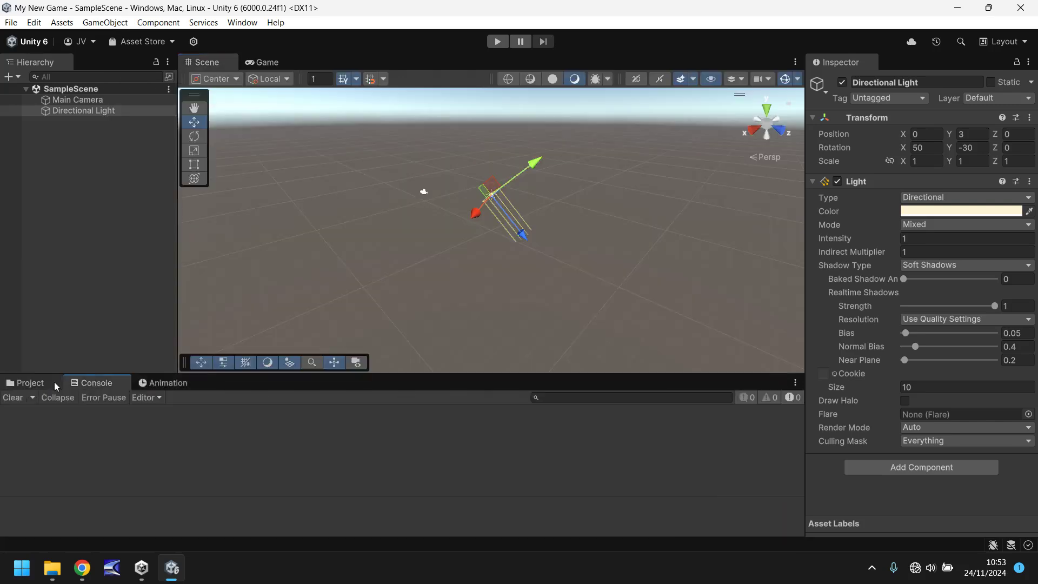
left_click(55, 382)
left_click(153, 384)
left_click(102, 382)
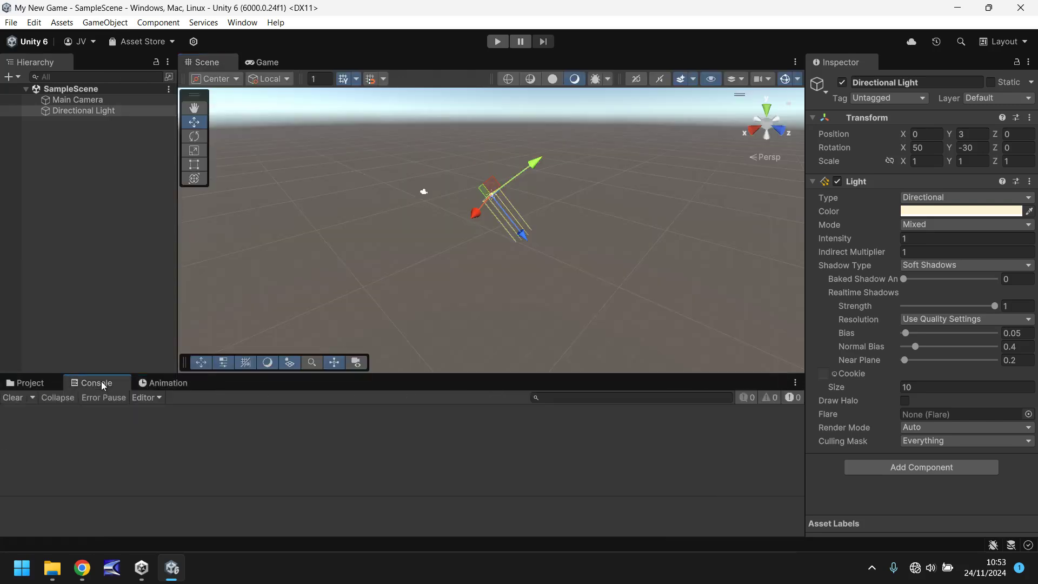
left_click(30, 382)
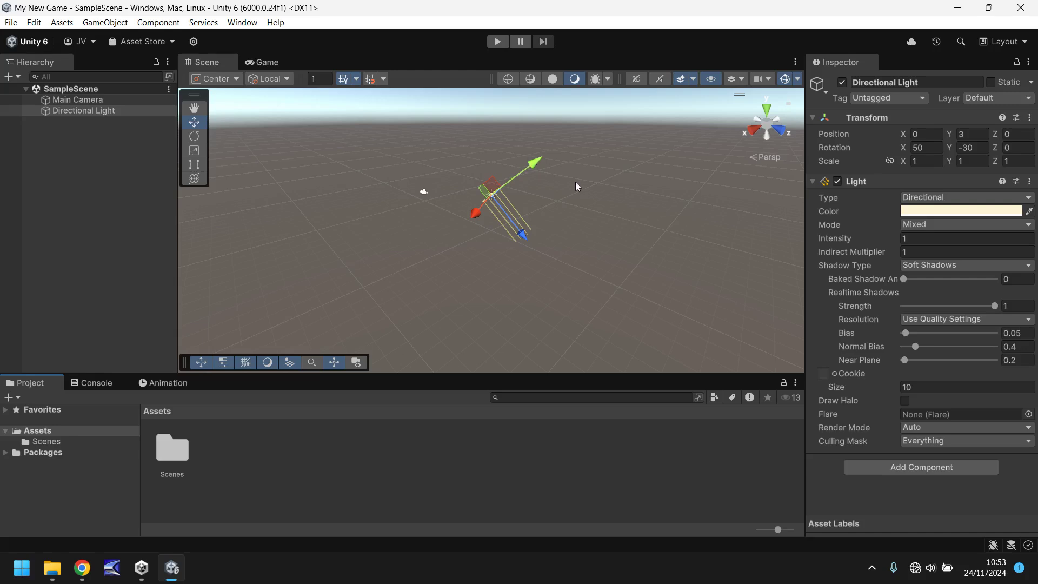
Step: Select the camera and light icons, then zoom, pan and orbit to a closer view looking down on them
left_click(423, 193)
left_click(492, 196)
scroll(445, 206, "up", 5)
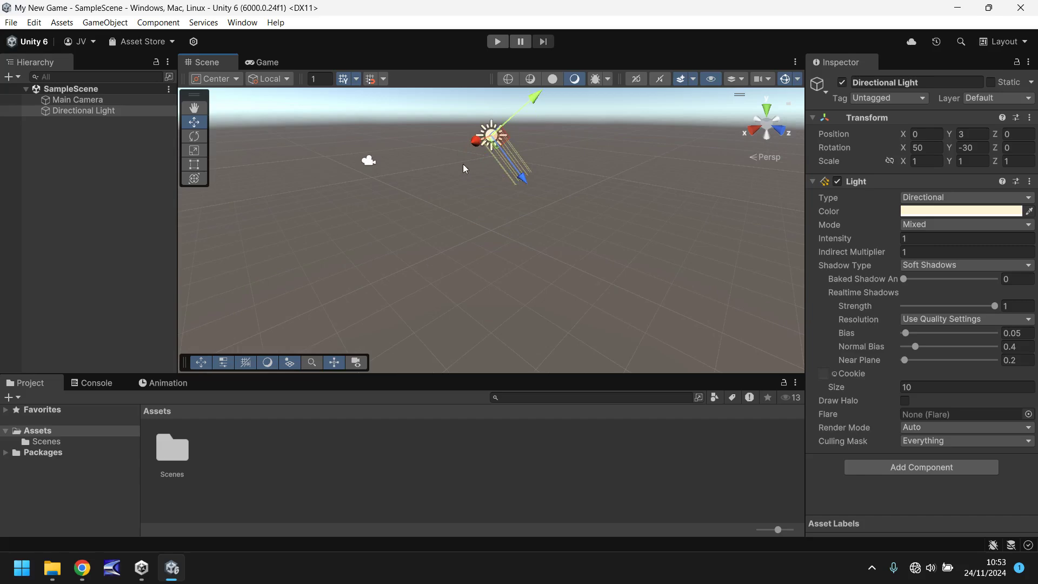
middle_click_drag(445, 166, 551, 251)
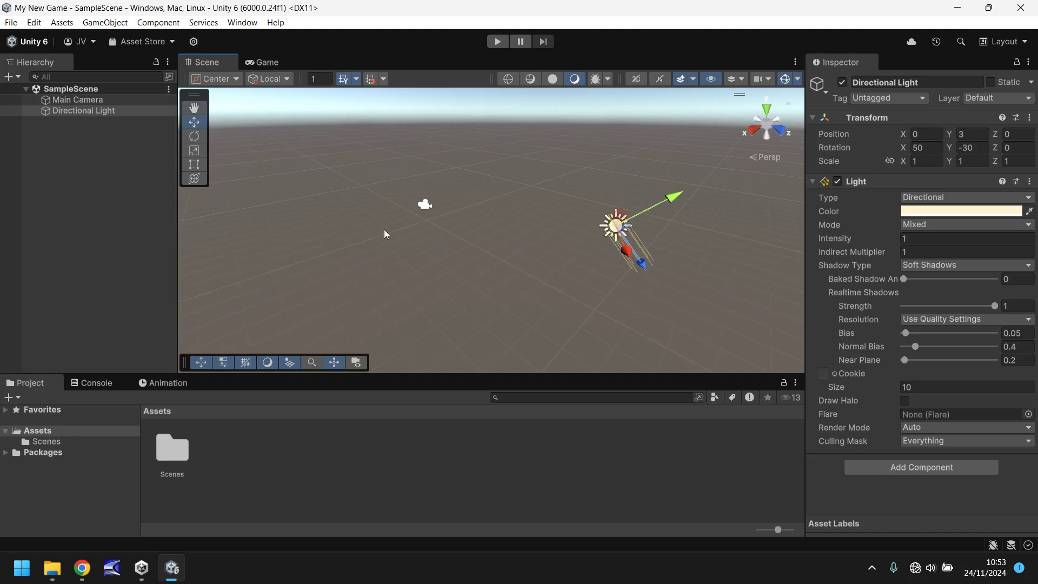
left_click_drag(385, 220, 519, 173, "alt")
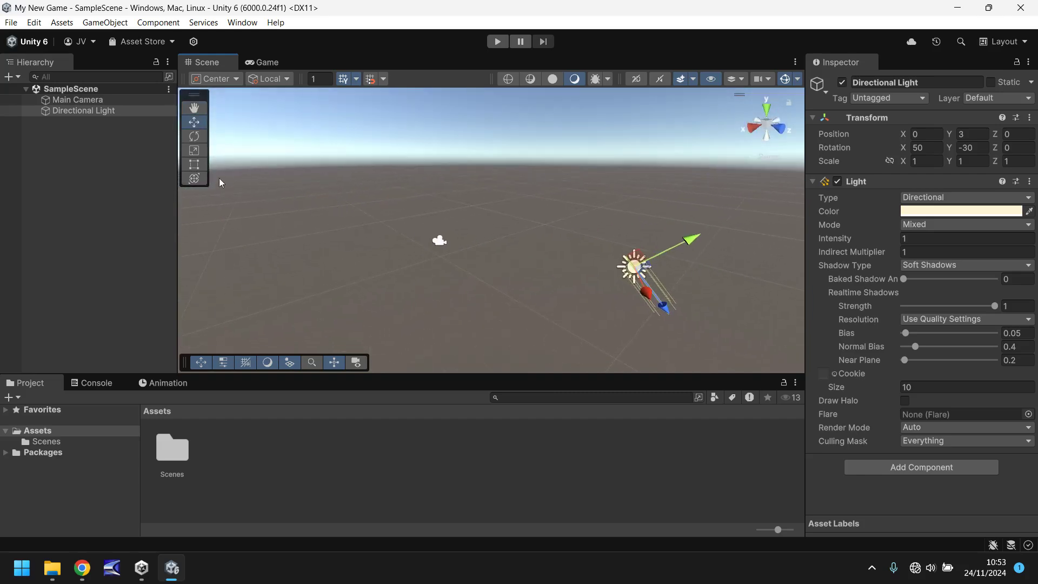
left_click(194, 109)
left_click_drag(585, 201, 561, 254)
right_click_drag(573, 217, 498, 225)
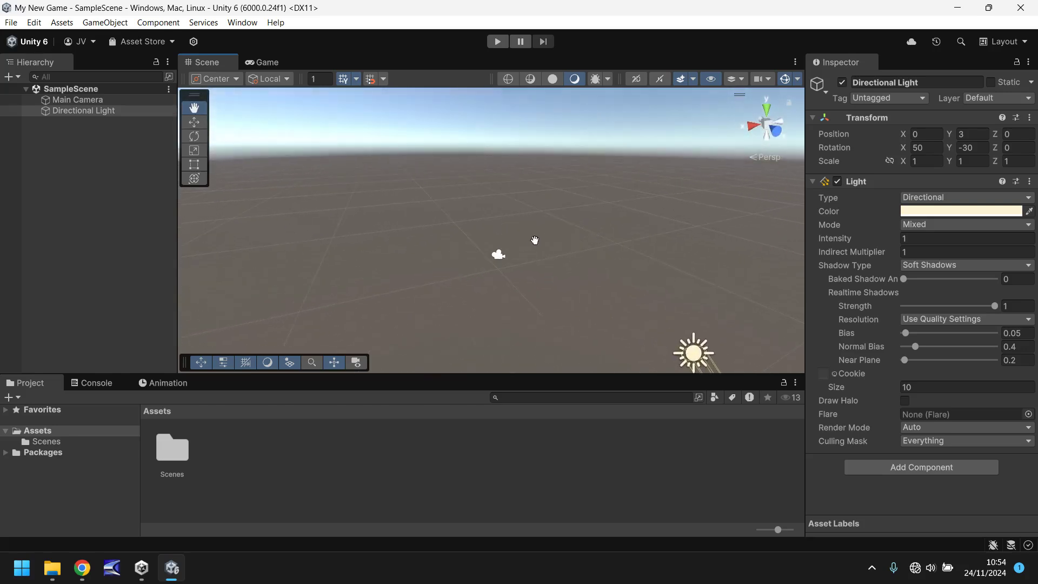
Step: Frame the Directional Light and drag it along X, Z and Y to position -0.15, 3.56, 0.91
left_click(194, 122)
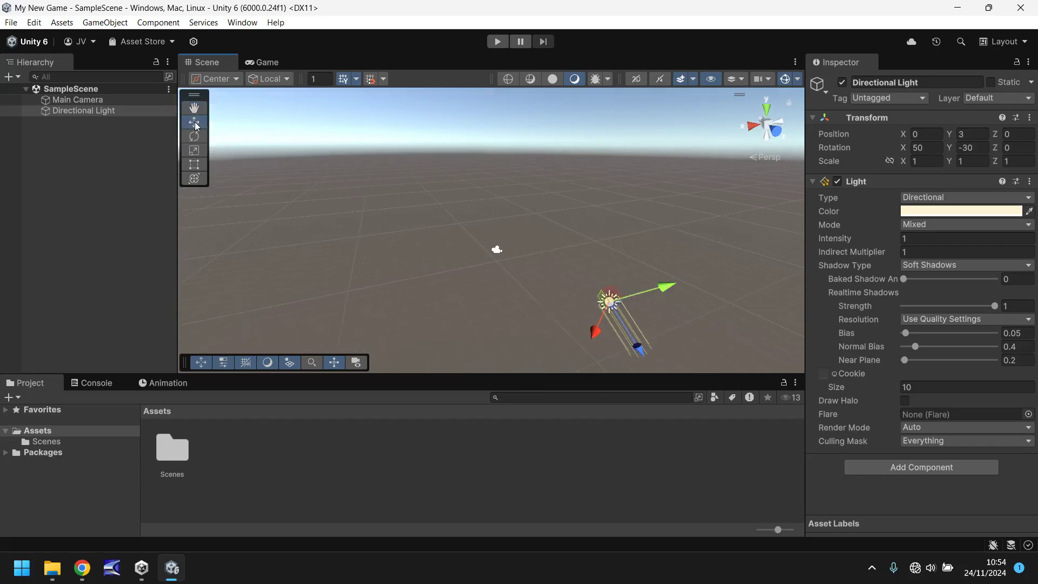
key("f")
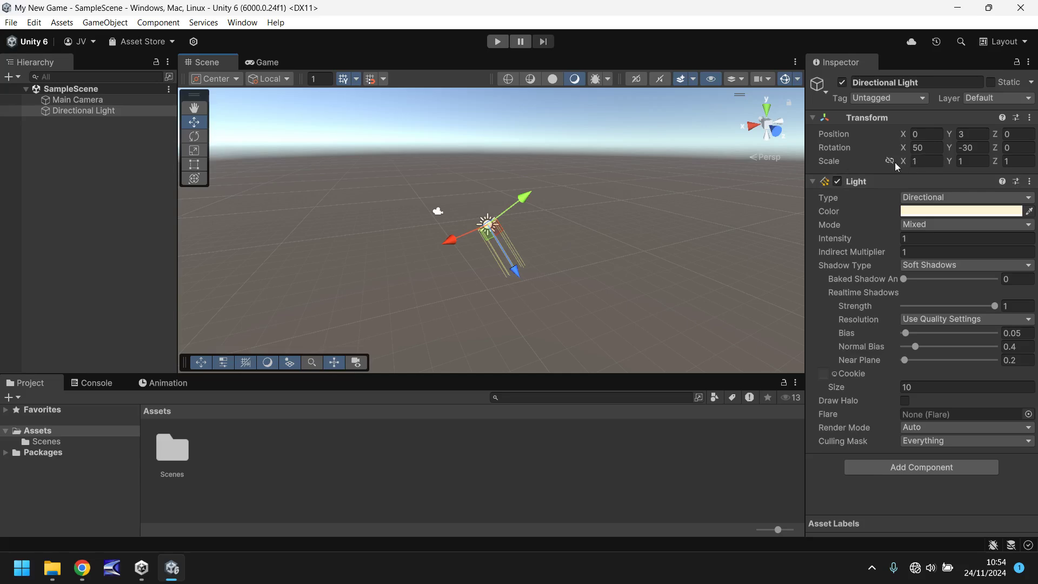
mouse_move(452, 238)
left_mouse_down()
mouse_move(410, 251)
mouse_move(502, 233)
mouse_move(450, 250)
left_mouse_up()
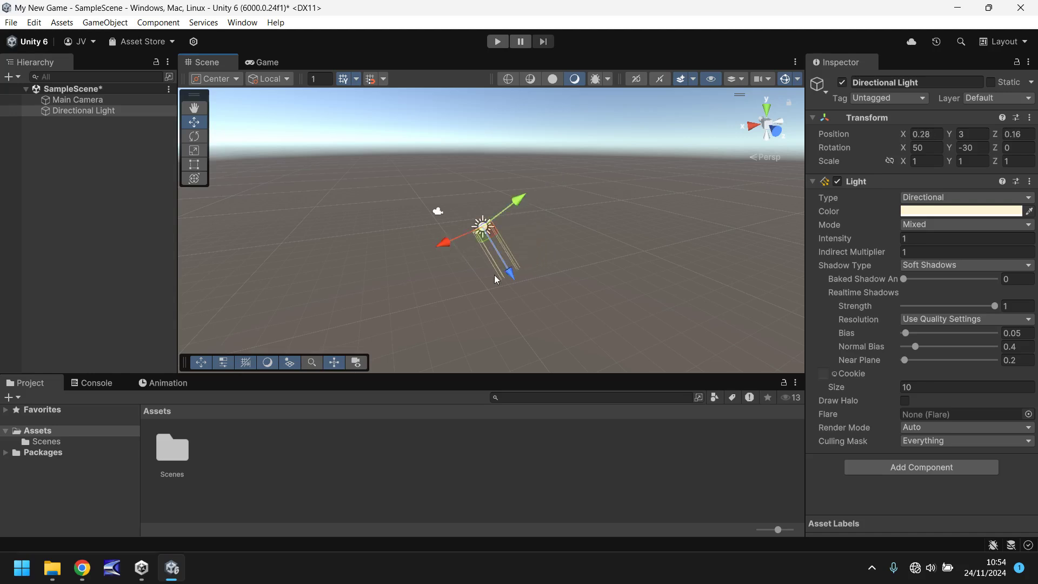
left_click_drag(510, 270, 492, 255)
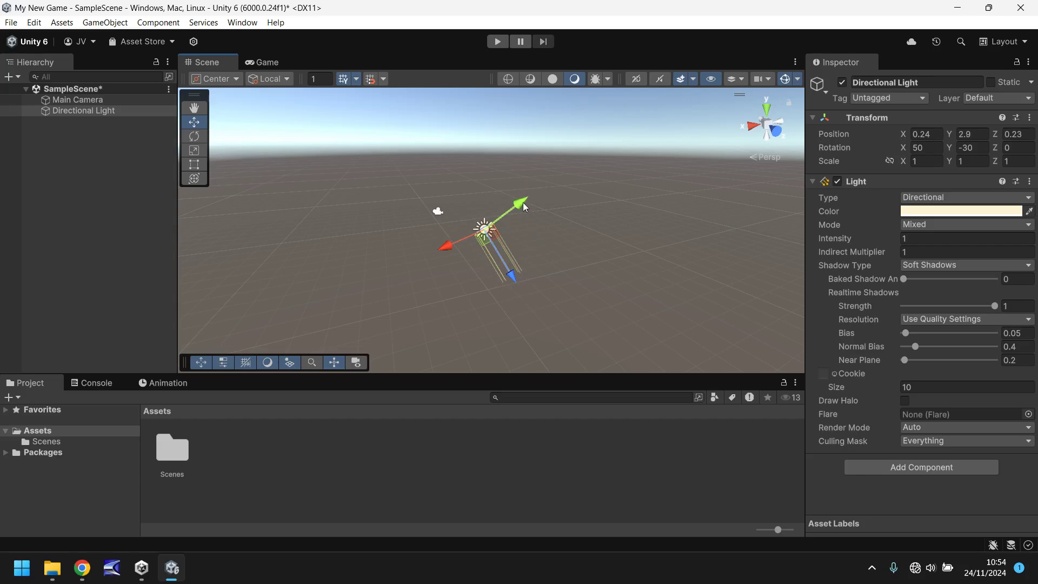
mouse_move(521, 203)
left_mouse_down()
mouse_move(589, 183)
mouse_move(476, 228)
mouse_move(582, 179)
mouse_move(592, 170)
mouse_move(511, 197)
mouse_move(517, 208)
mouse_move(599, 154)
mouse_move(502, 205)
mouse_move(529, 186)
left_mouse_up()
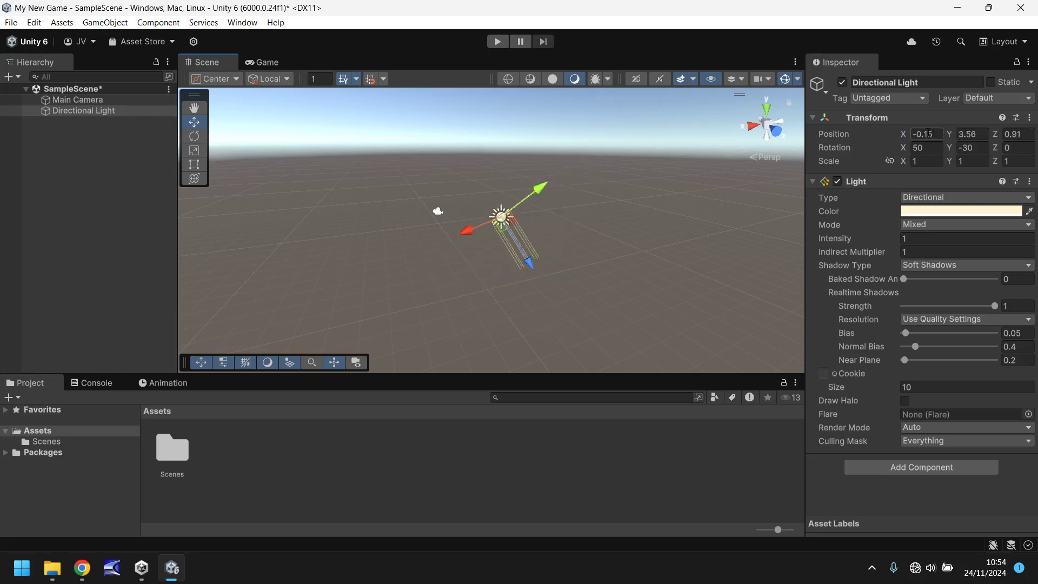
Step: Enter 0 for X, Y and Z in the Directional Light's Transform Position
left_click(922, 134)
type("0")
key("Tab")
type("0")
key("Tab")
type("0")
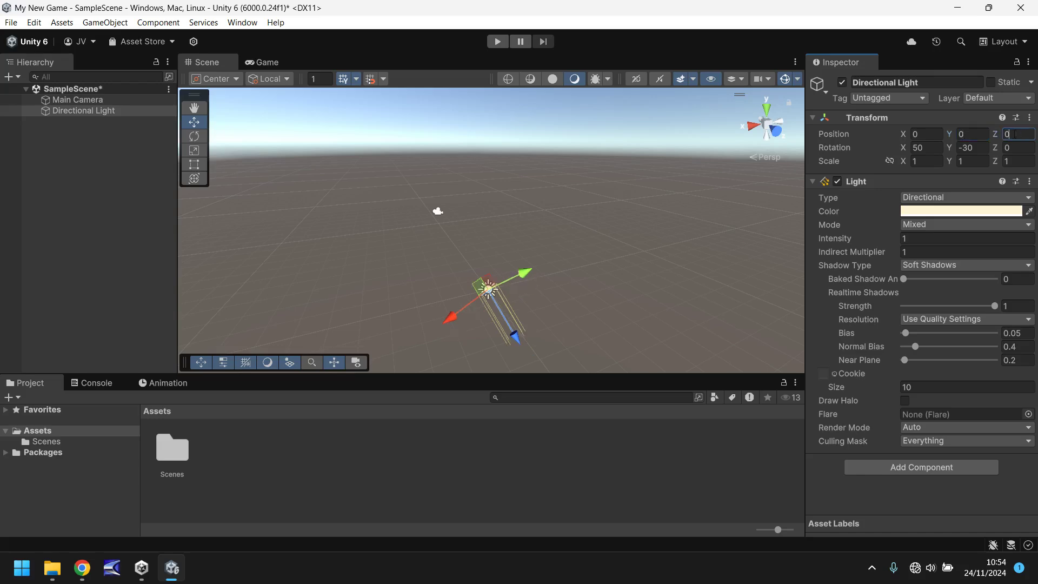